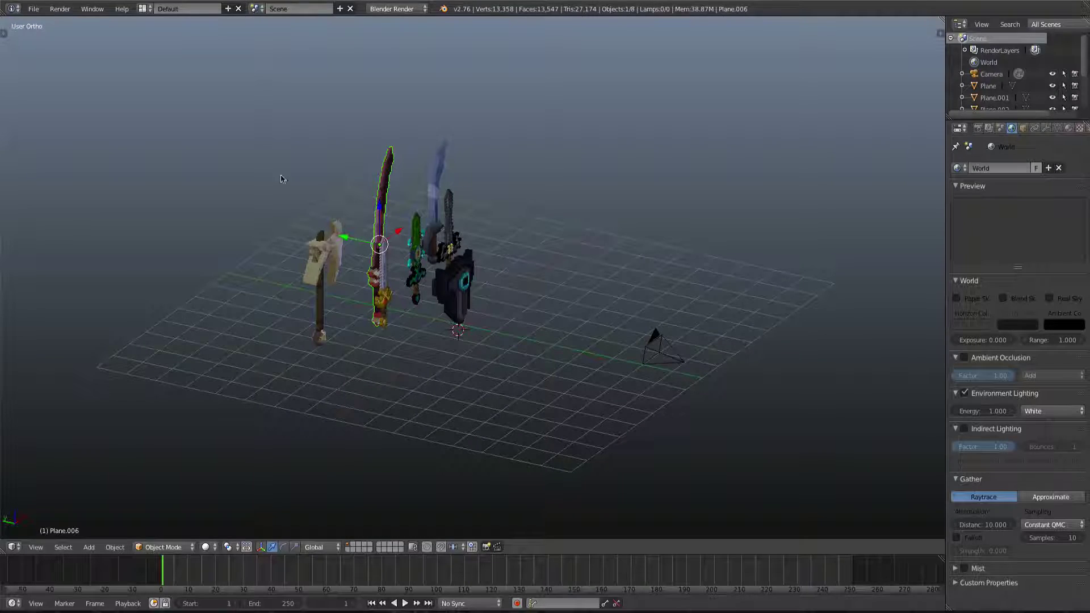
Step: Examine the row of pixel-style weapon models and the shield from several sides and distances
middle_click_drag(491, 223, 454, 216)
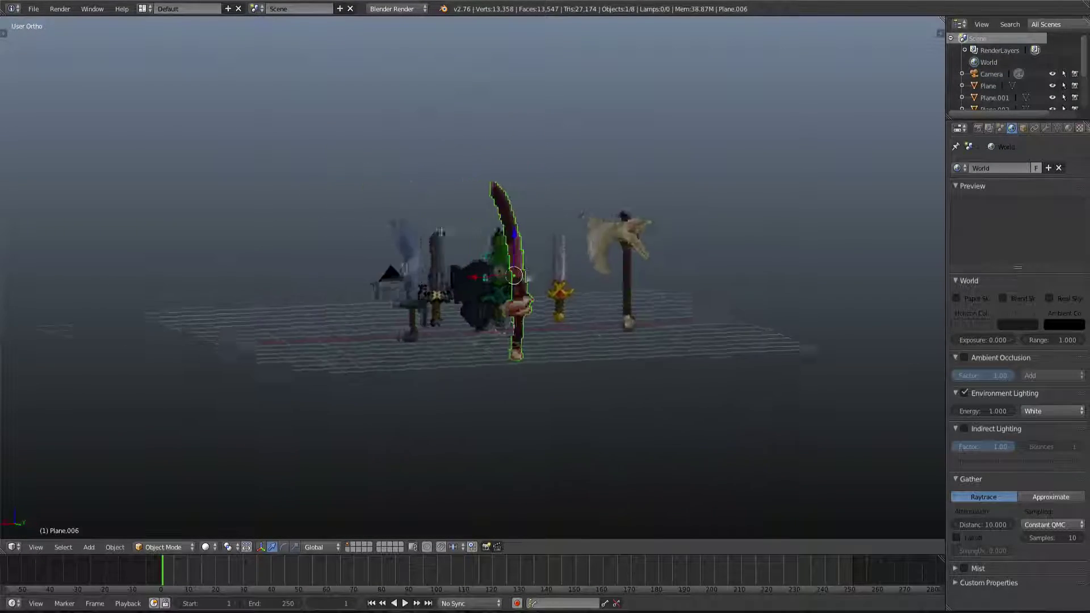
scroll(470, 233, "up", 8)
scroll(517, 239, "down", 7)
middle_click_drag(517, 240, 528, 253)
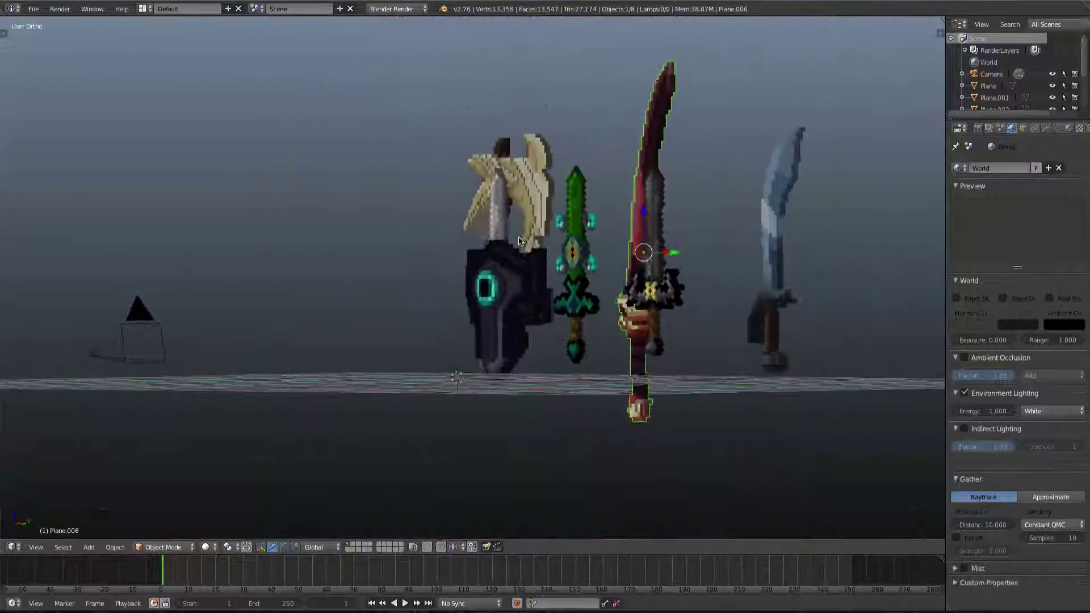
middle_click_drag(852, 254, 466, 231, "shift")
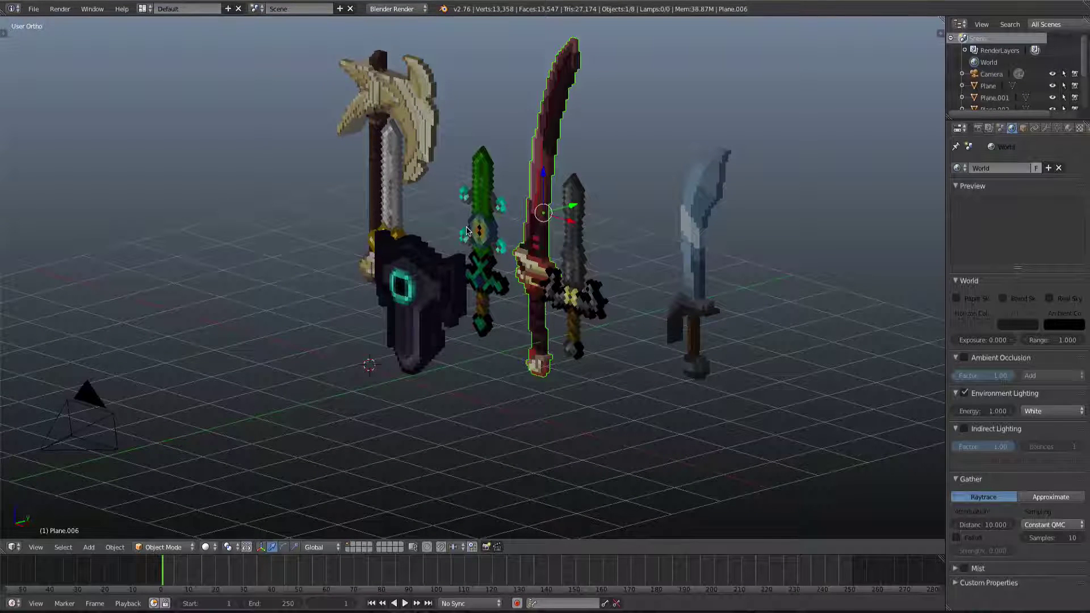
middle_click_drag(467, 230, 639, 153)
middle_click_drag(660, 230, 613, 220)
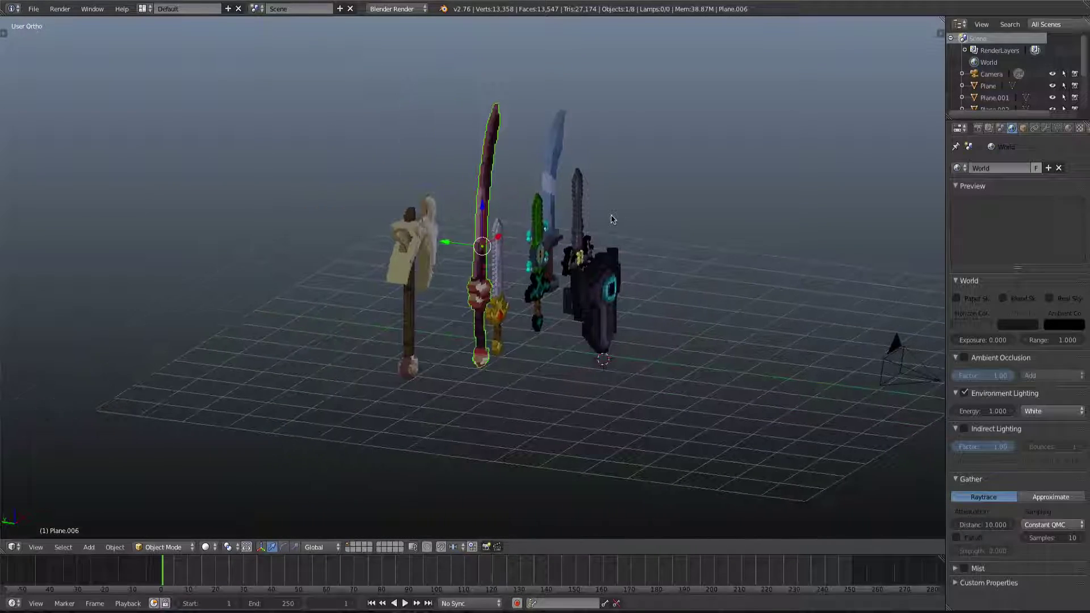
scroll(612, 219, "up", 5)
scroll(612, 220, "down", 1)
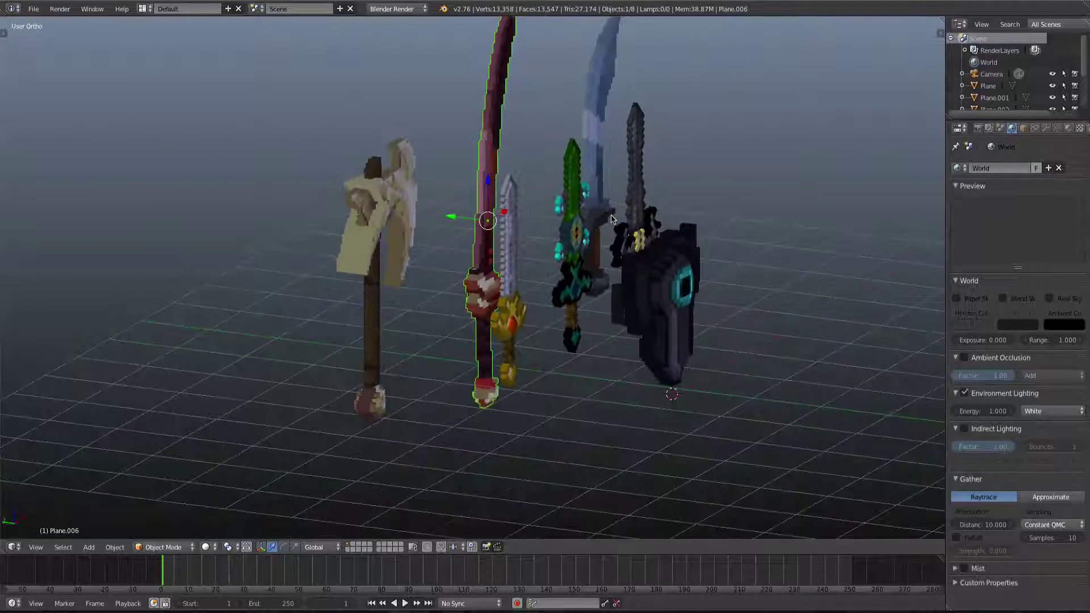
scroll(550, 214, "down", 4)
middle_click_drag(583, 210, 533, 226)
scroll(428, 224, "up", 11)
scroll(534, 226, "down", 11)
middle_click_drag(402, 261, 507, 263)
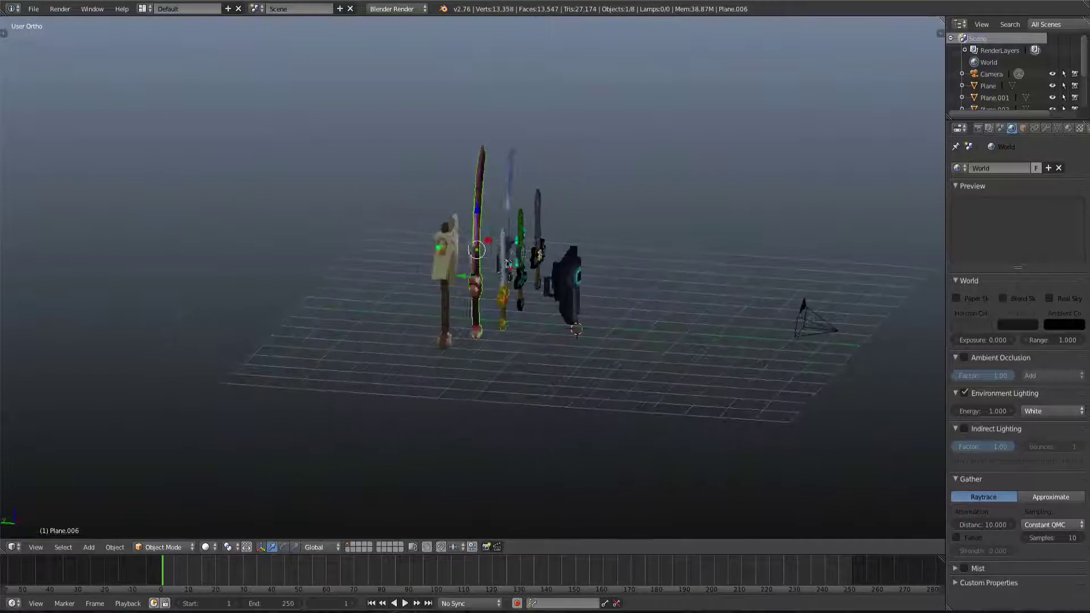
middle_click_drag(551, 215, 476, 217)
scroll(476, 217, "down", 2)
scroll(475, 217, "up", 5)
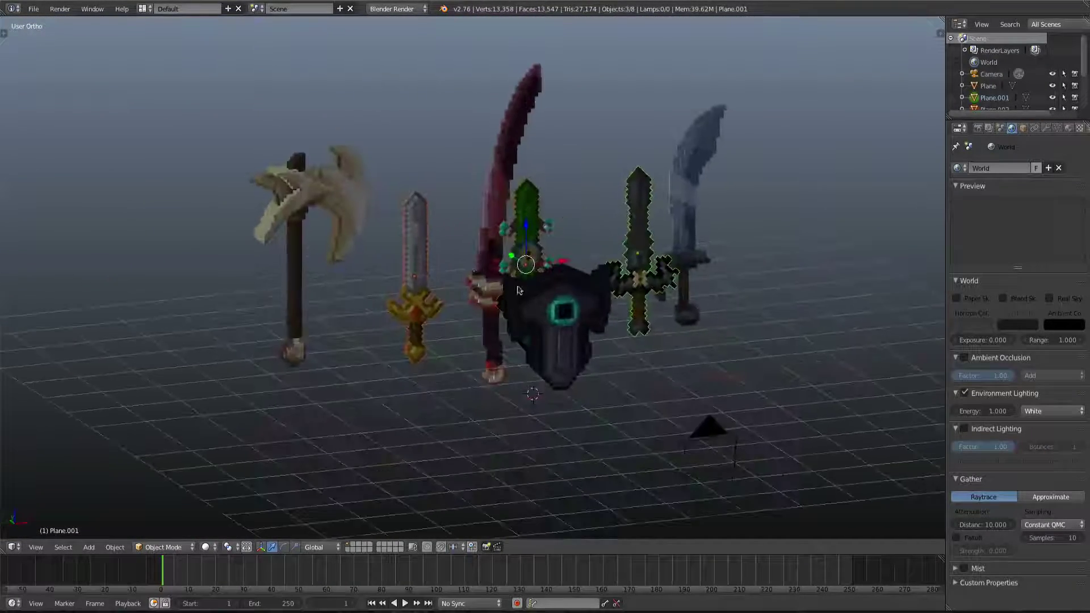
Step: Try moving the shield freely, and select the gold-hilted, green and dark swords together
right_click_drag(562, 307, 124, 47)
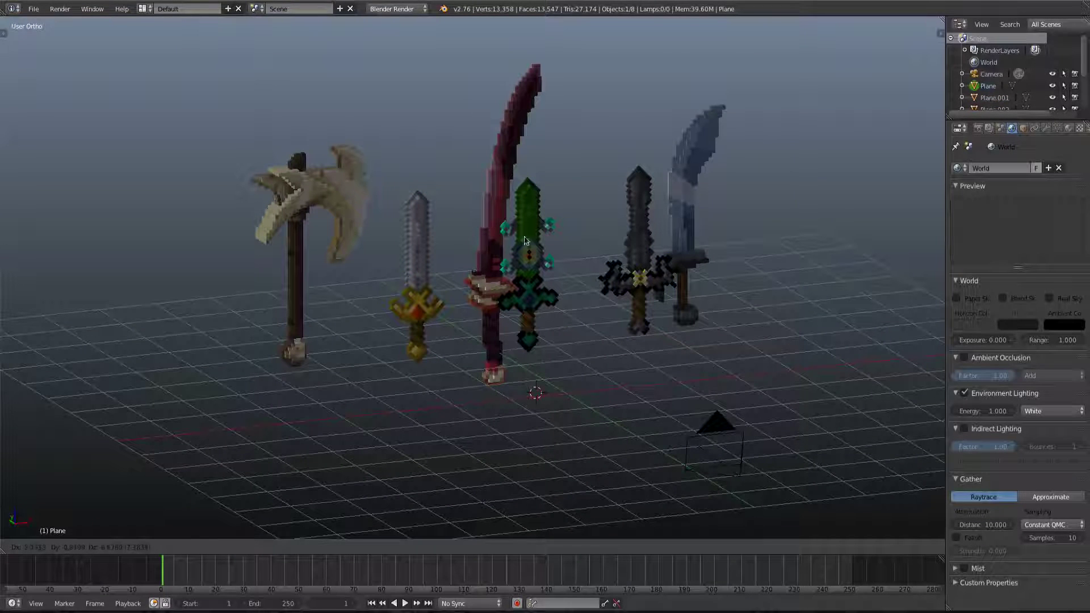
middle_click_drag(577, 156, 375, 245)
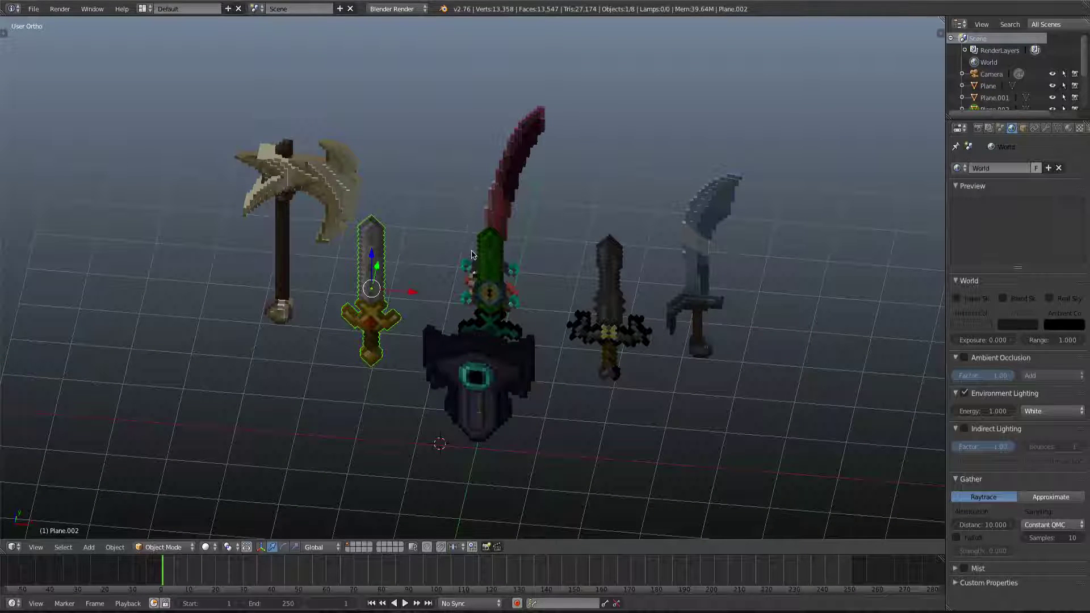
middle_click_drag(473, 254, 549, 232)
scroll(549, 232, "up", 11)
scroll(599, 236, "down", 8)
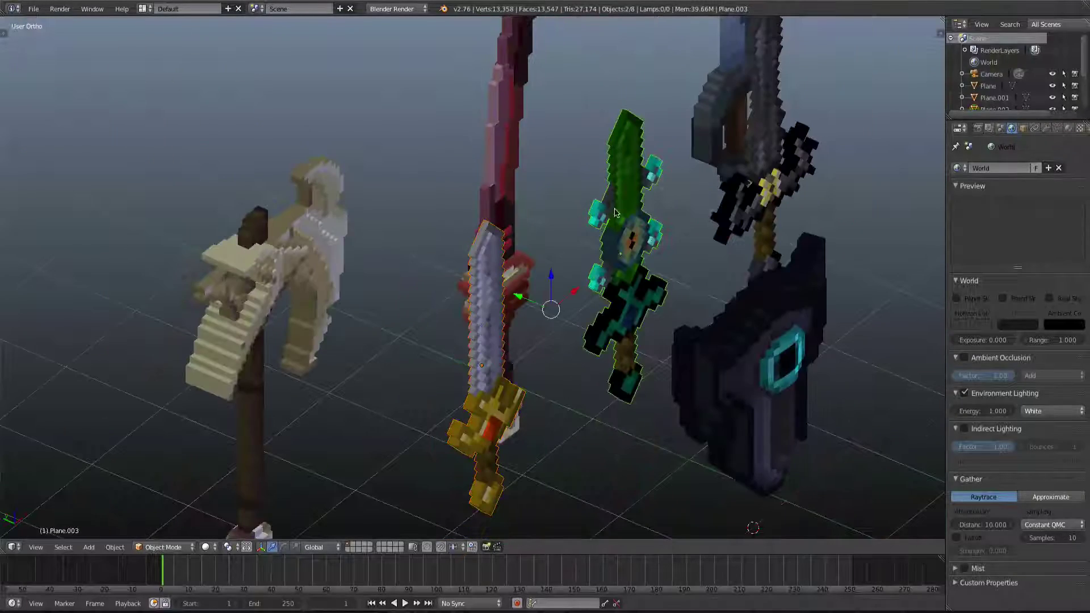
right_click(784, 163, "shift")
scroll(773, 170, "down", 5)
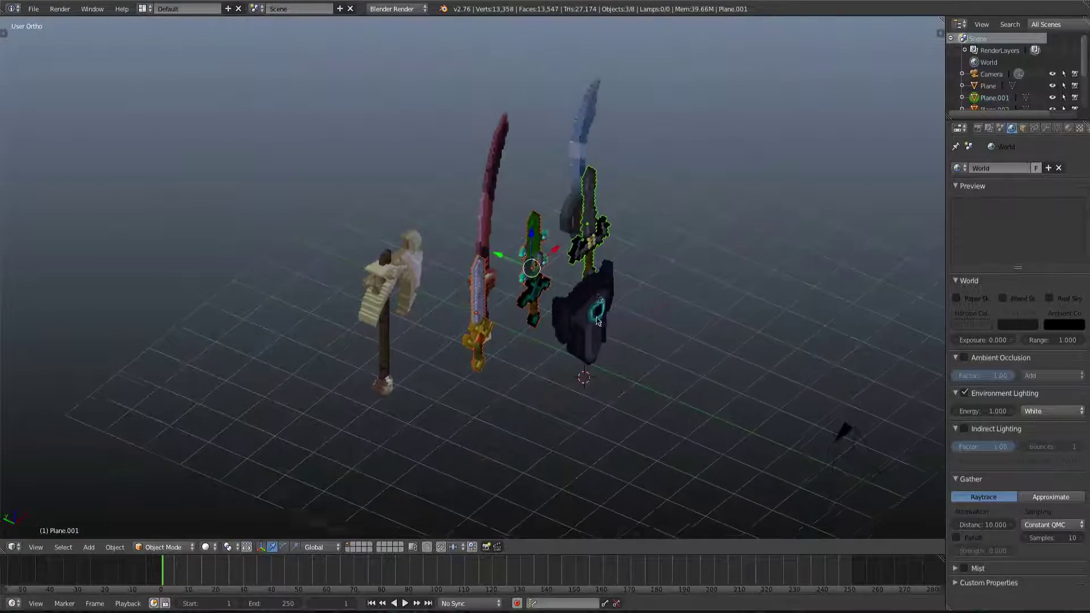
Step: Move the dark shield to the second layer and show only that layer
right_click(603, 332)
scroll(640, 337, "up", 3)
middle_click_drag(493, 215, 619, 200)
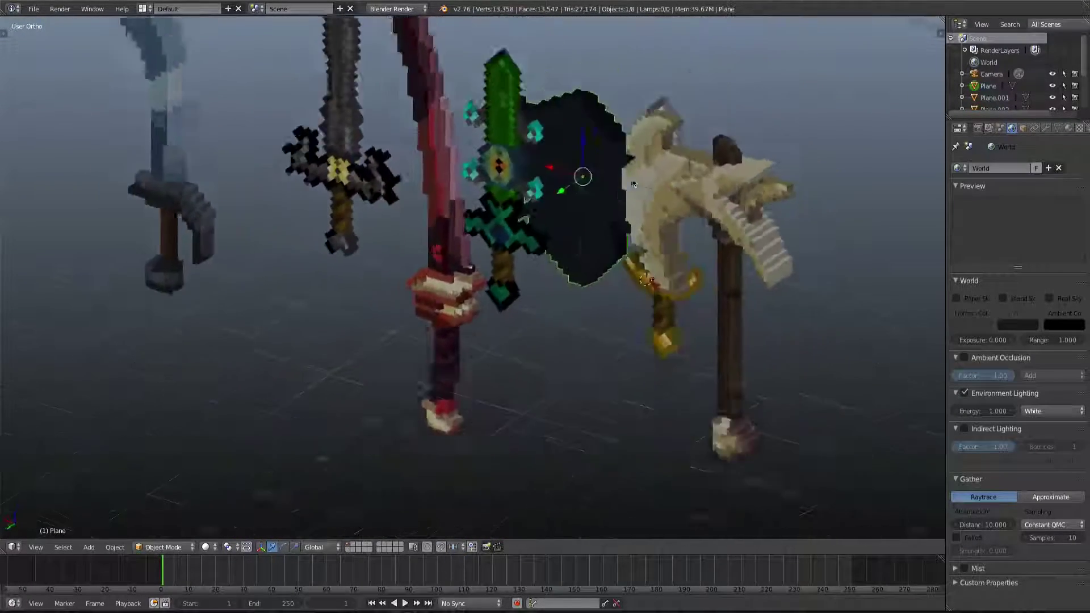
scroll(618, 200, "down", 6)
key("2")
middle_click_drag(548, 458, 430, 454)
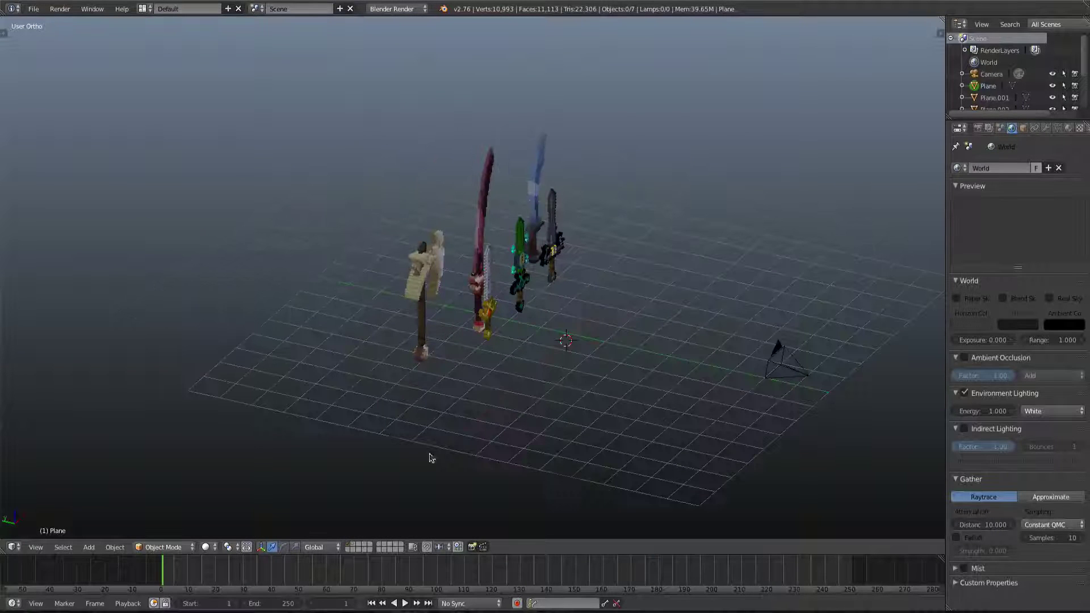
left_click(351, 547)
scroll(511, 363, "up", 6)
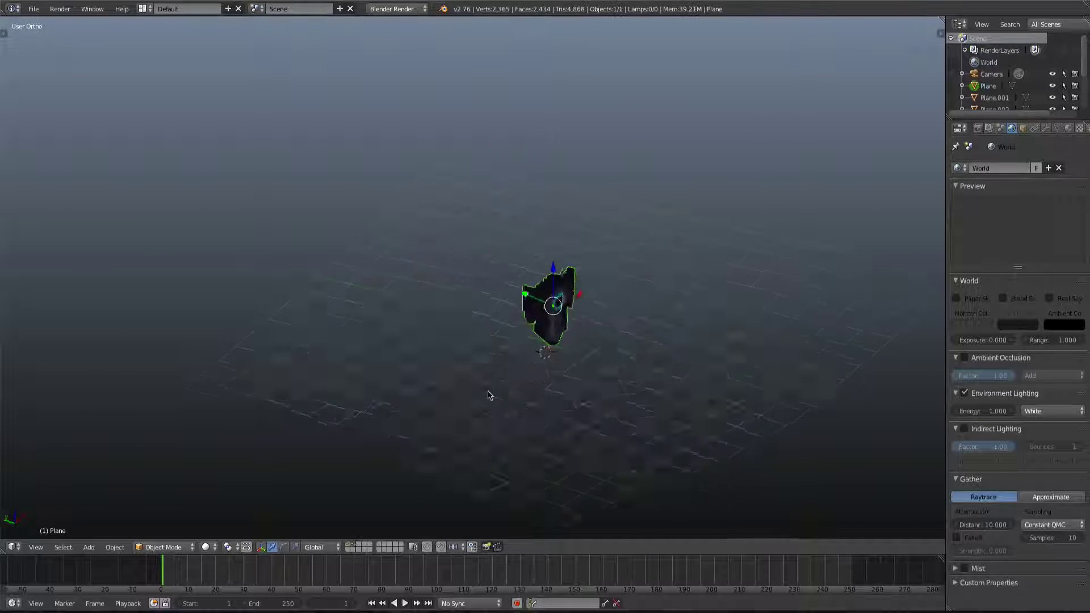
middle_click_drag(546, 304, 486, 312)
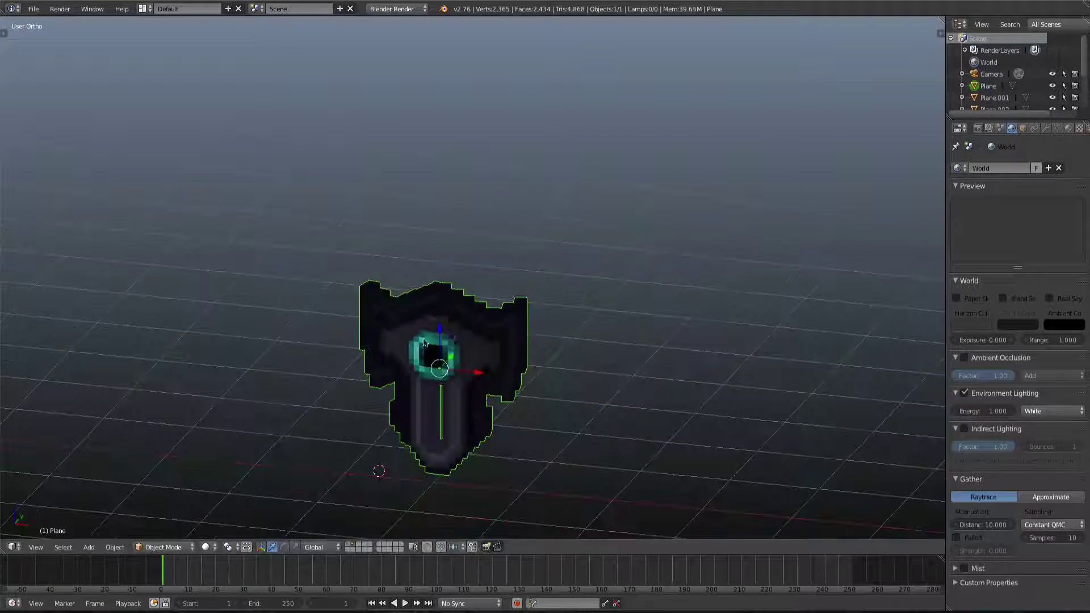
key("g")
right_click(533, 258)
middle_click_drag(533, 257, 726, 313)
key("r")
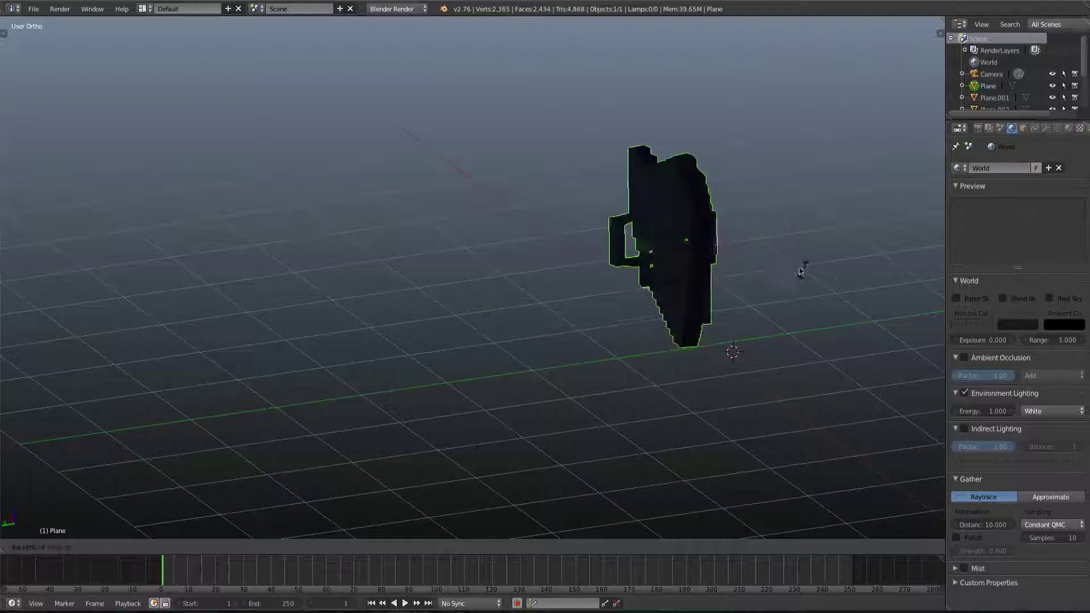
left_click(725, 327)
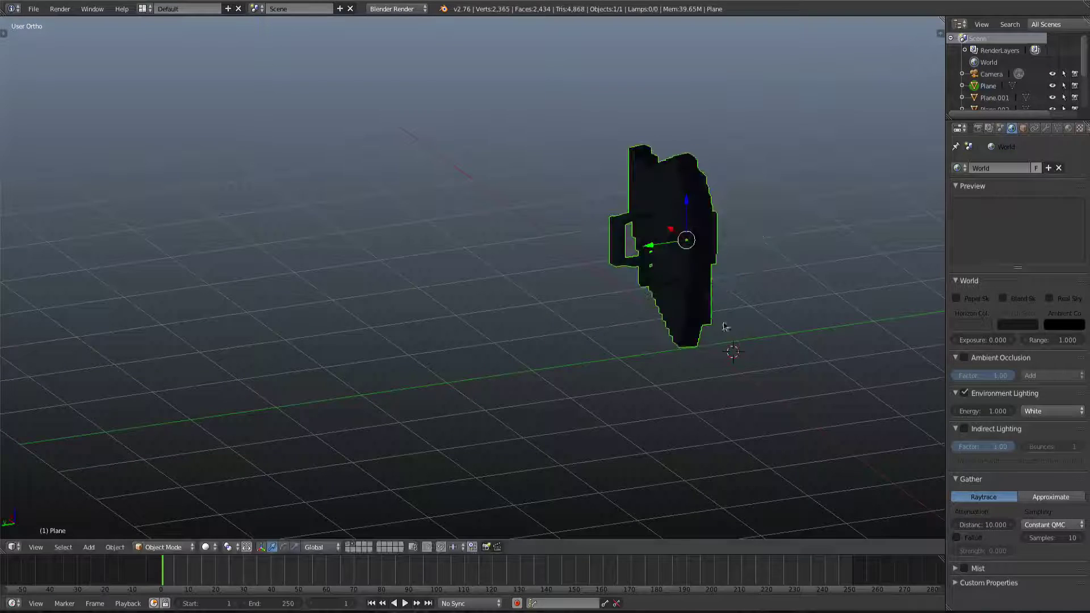
Step: Render an image of the isolated shield and return to the 3D view
left_click(60, 9)
left_click(108, 21)
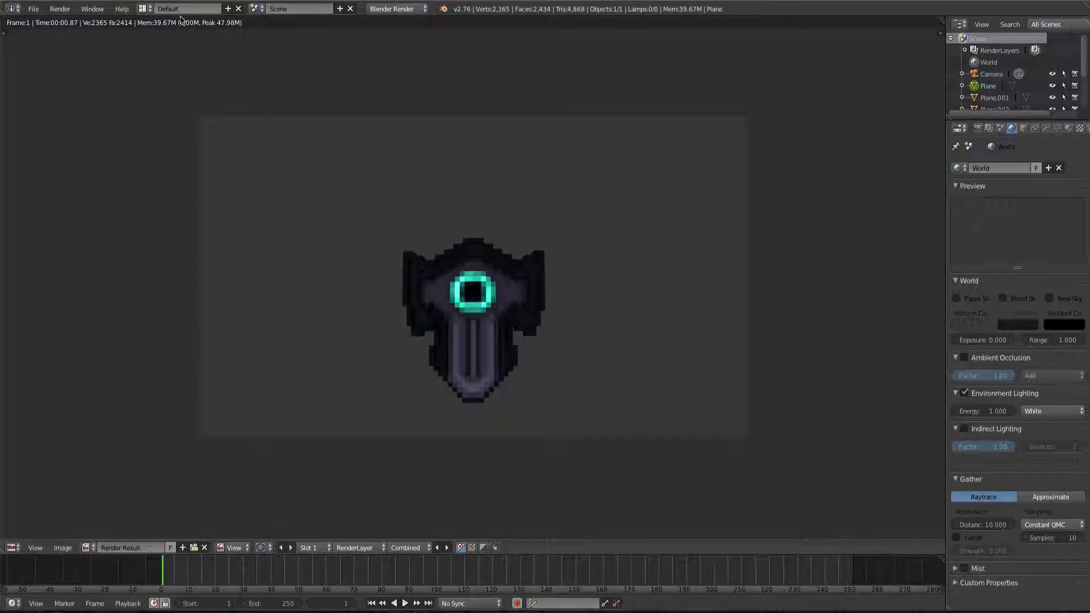
left_click(12, 547)
left_click(34, 530)
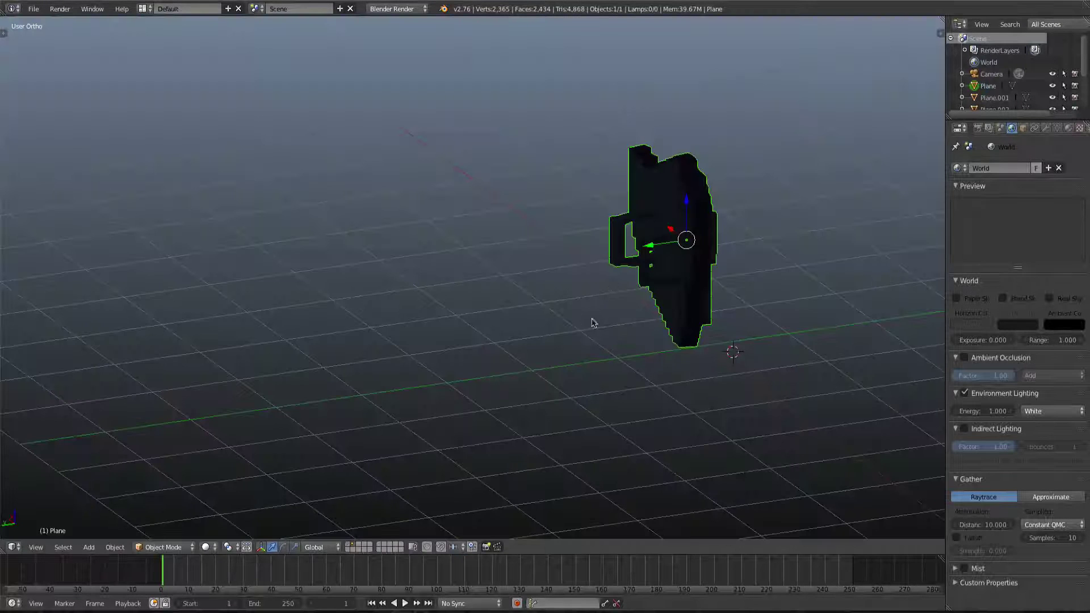
Step: Move the shield back to the first layer with the other weapons and show that layer
middle_click_drag(592, 318, 570, 399)
key("m")
key("1")
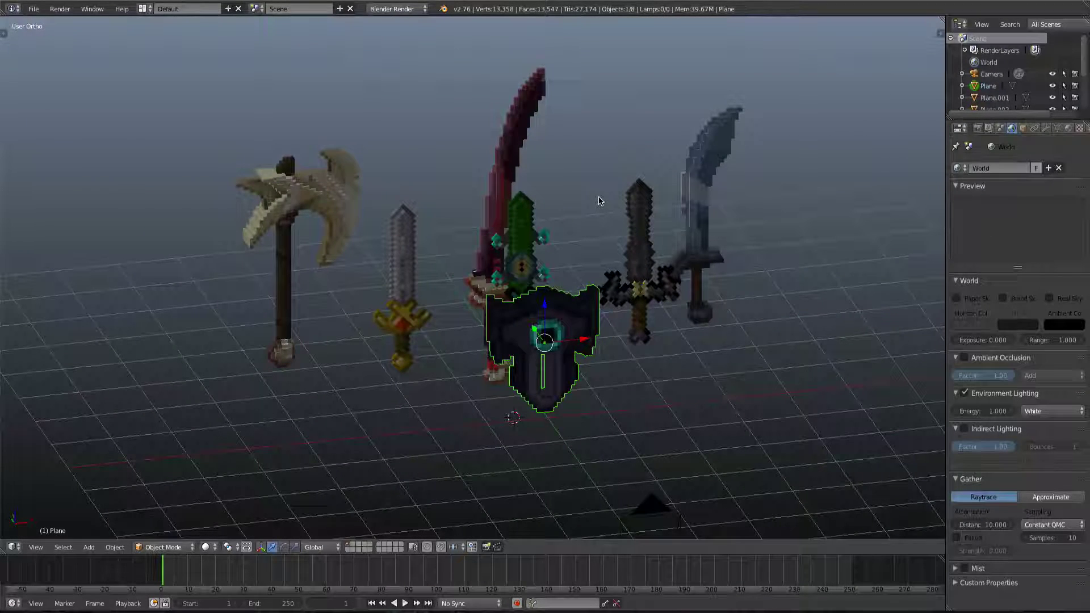
Step: Inspect the weapons' spacing from the side and check the shield's mesh in Edit Mode
middle_click_drag(599, 201, 391, 228)
scroll(591, 243, "down", 3)
scroll(390, 227, "up", 1)
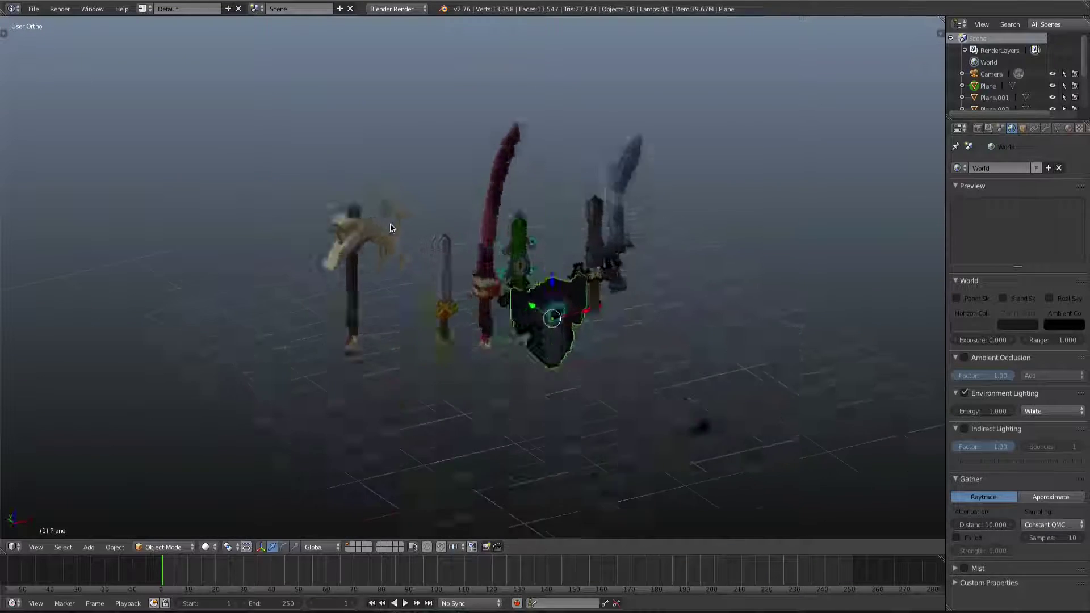
scroll(391, 228, "up", 4)
middle_click_drag(658, 234, 743, 234)
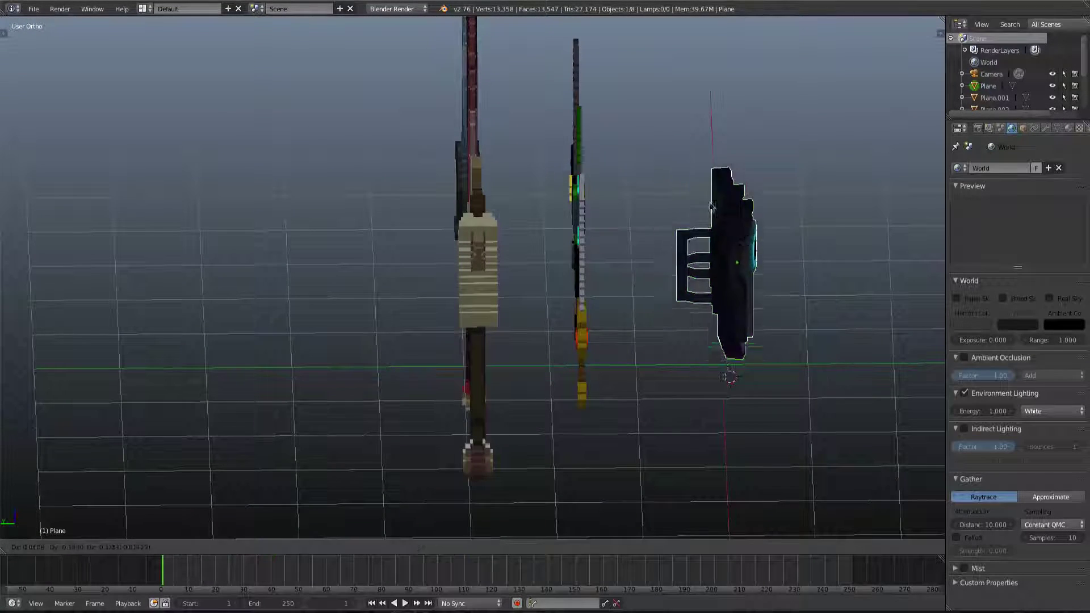
middle_click_drag(707, 257, 440, 394)
key("Tab")
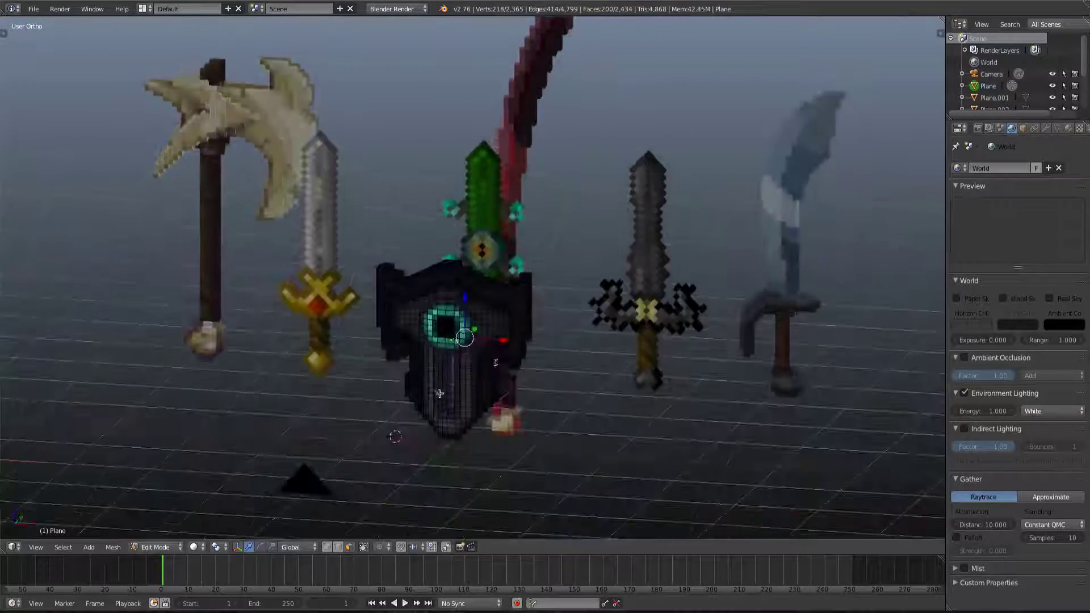
key("Tab")
middle_click_drag(469, 317, 348, 289)
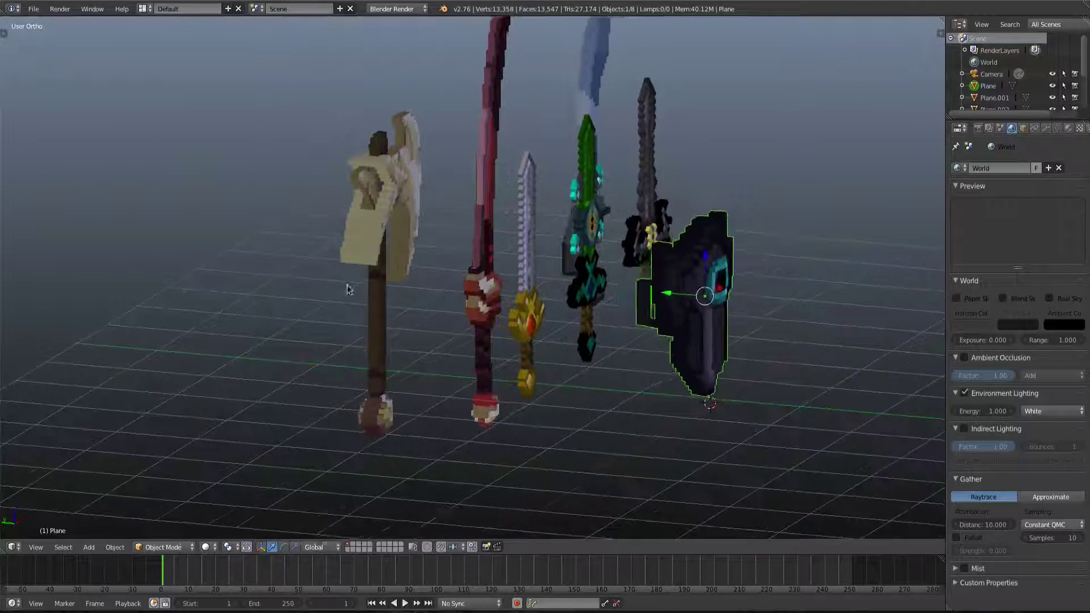
Step: Examine the pixel size and thickness of the bone axe and the gold-hilted sword up close
middle_click_drag(532, 173, 529, 166)
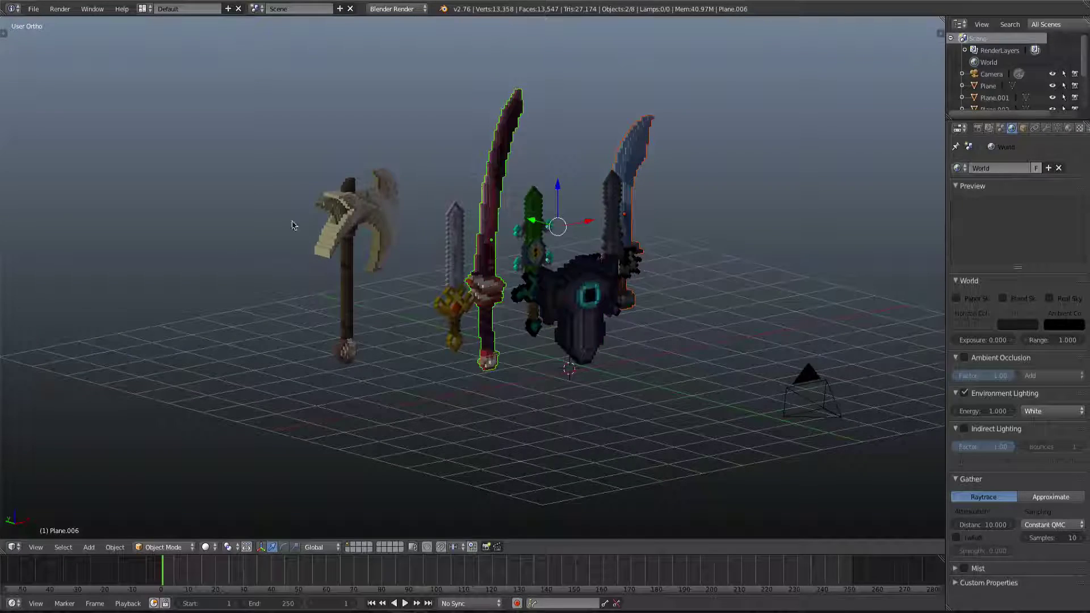
scroll(293, 225, "up", 8)
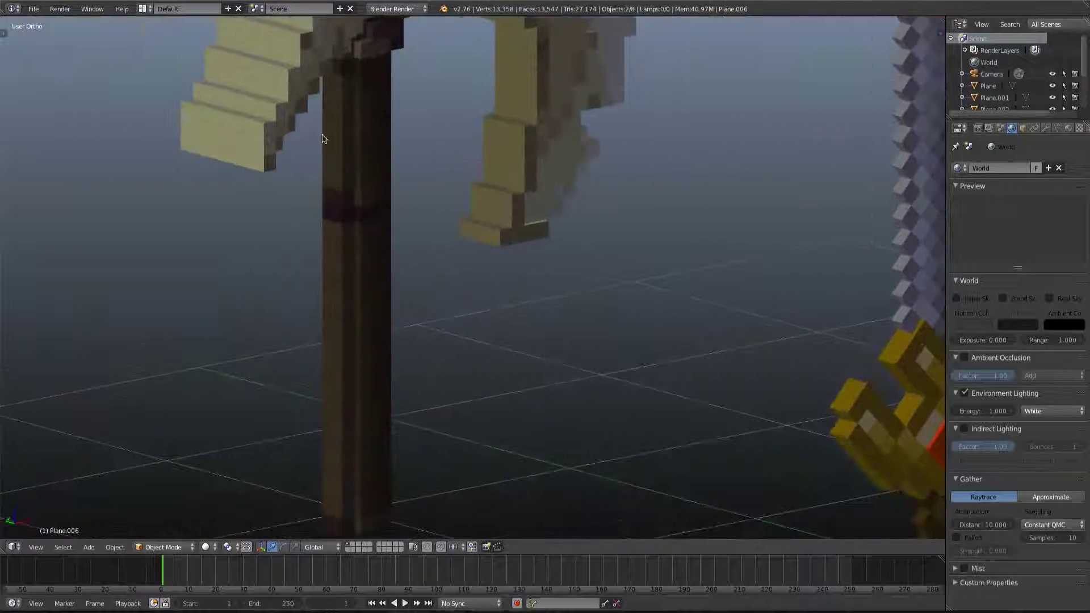
scroll(323, 135, "up", 4)
middle_click_drag(197, 107, 223, 388, "shift")
middle_click_drag(150, 282, 137, 282, "shift")
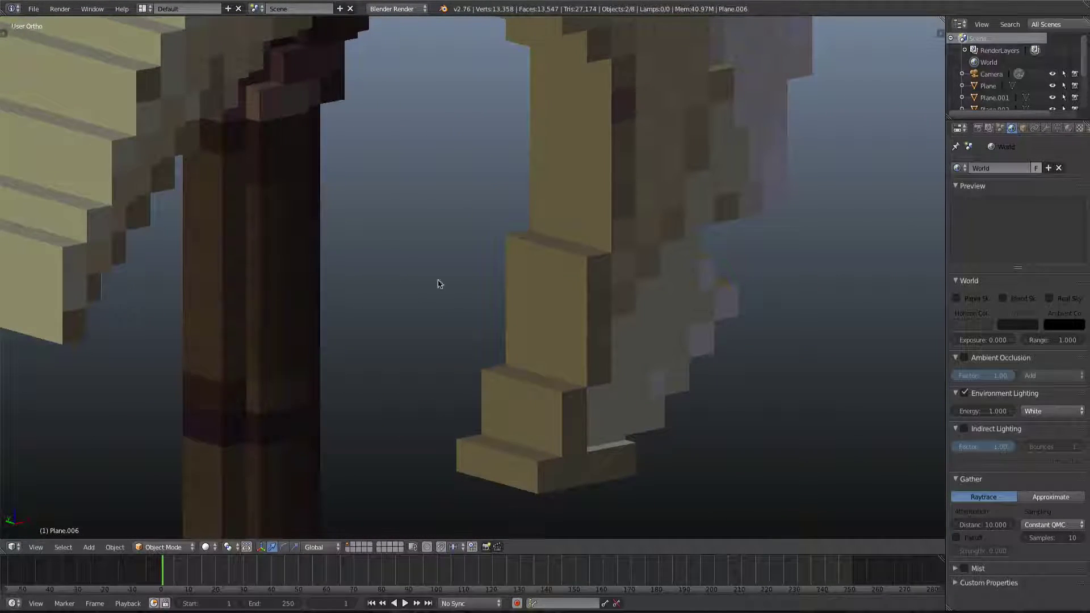
scroll(567, 273, "down", 6)
scroll(574, 277, "up", 6)
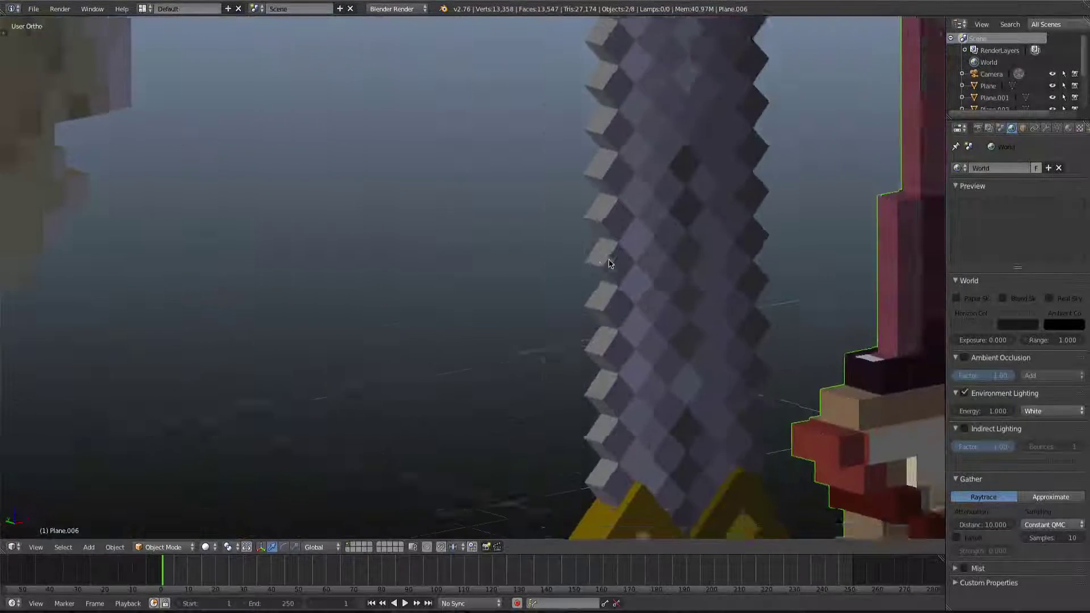
scroll(610, 263, "down", 6)
scroll(604, 212, "down", 2)
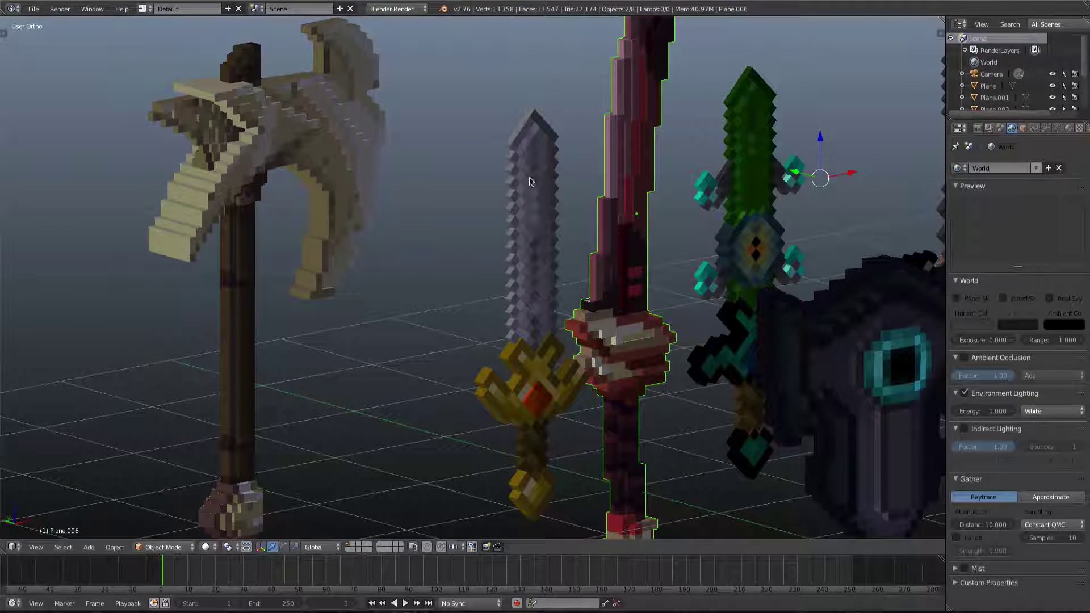
scroll(348, 134, "up", 6)
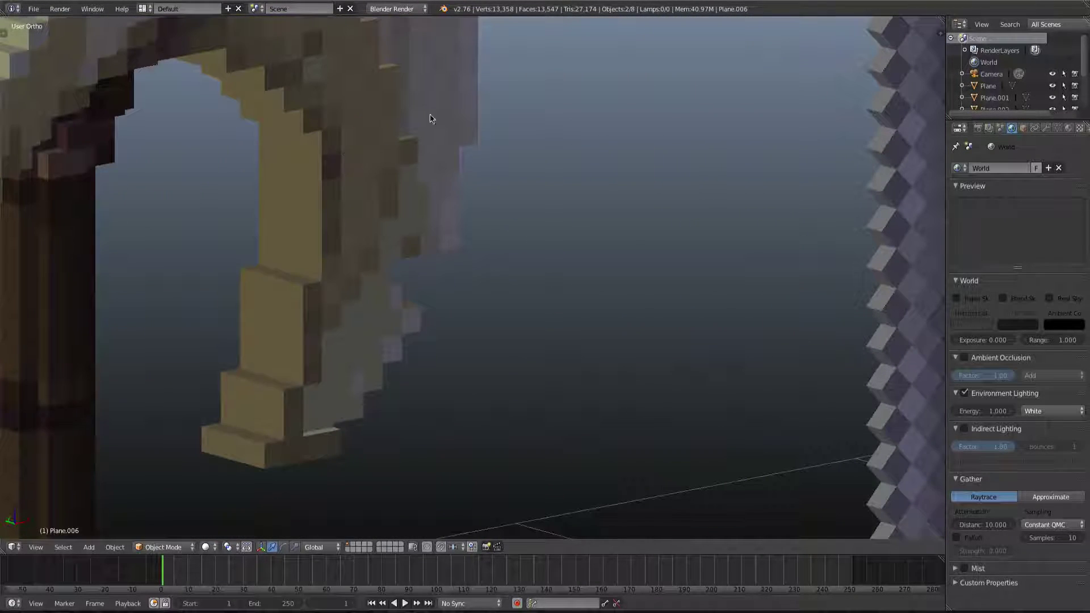
scroll(404, 175, "up", 2)
scroll(404, 175, "down", 5)
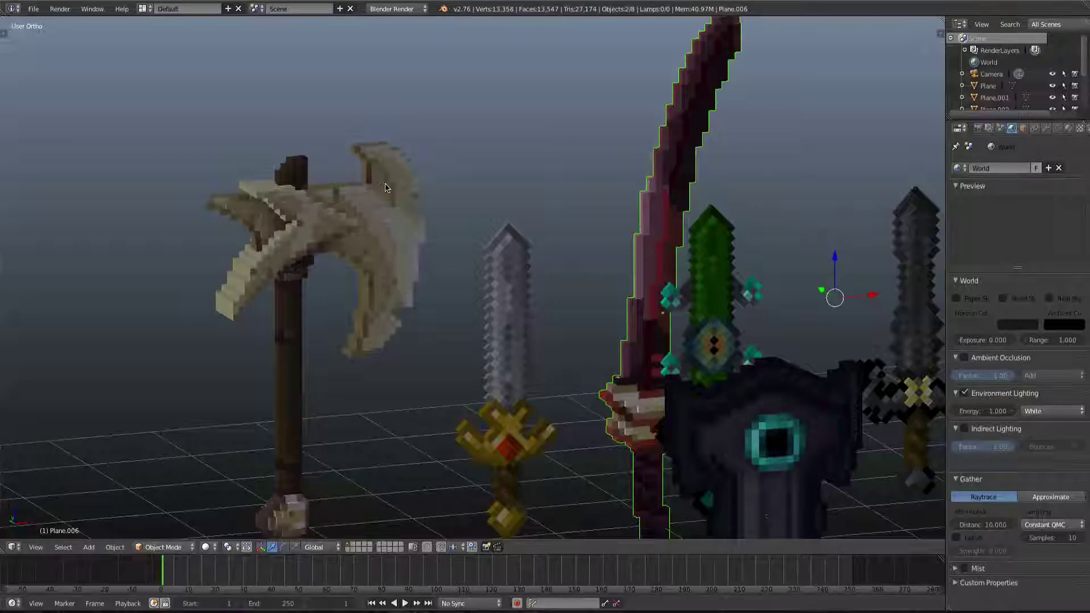
scroll(391, 205, "down", 5)
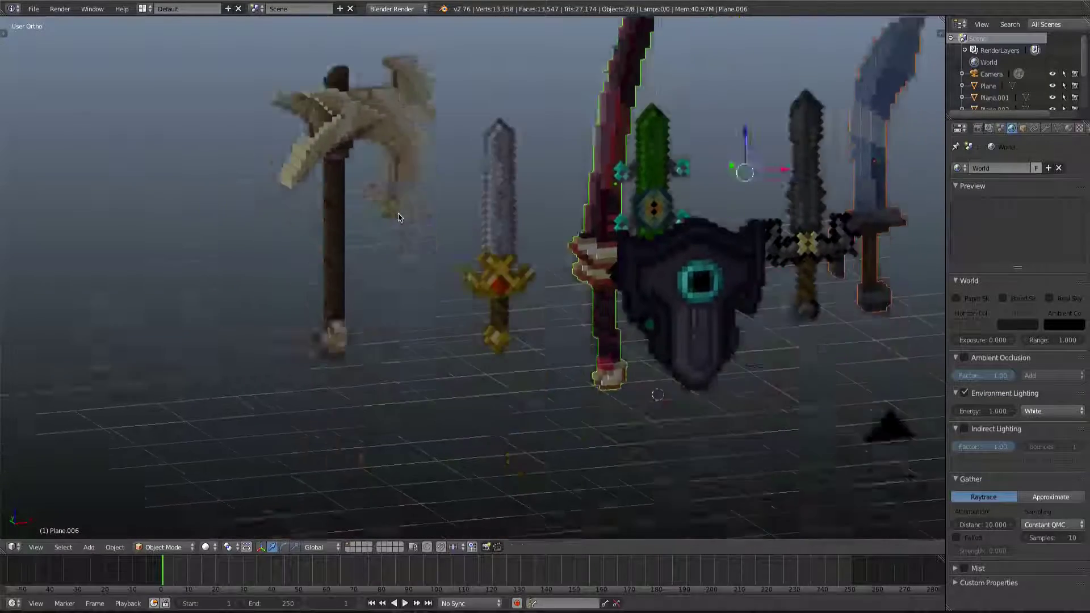
scroll(375, 202, "up", 8)
scroll(405, 210, "down", 4, "ctrl")
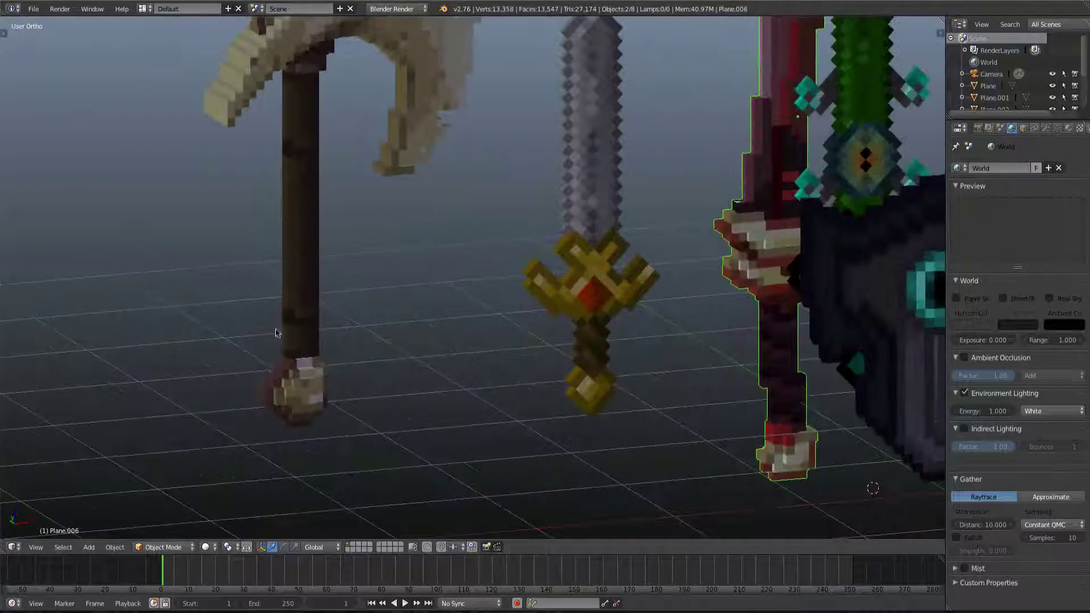
scroll(614, 215, "down", 6)
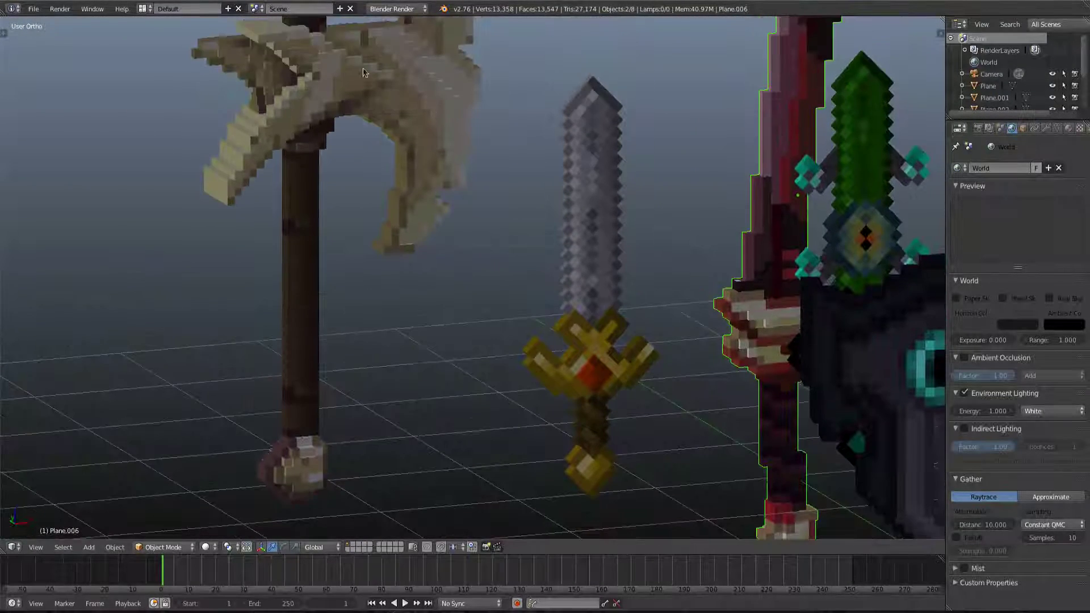
middle_click_drag(386, 153, 616, 68)
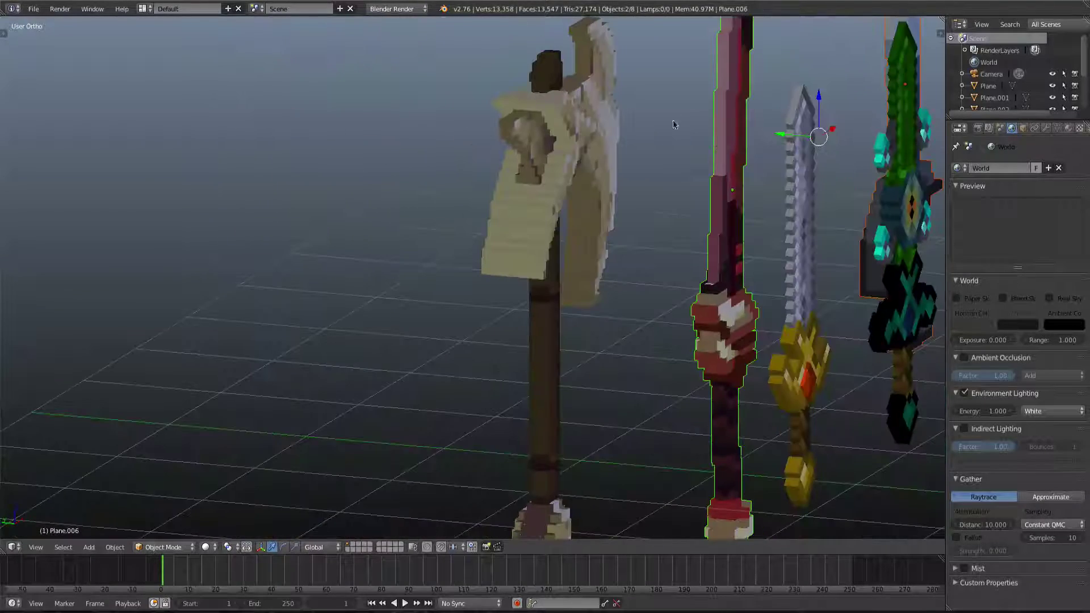
Step: Examine the stepped pixel layers and depth of the bone axe's head from the side, above and front
middle_click_drag(614, 105, 607, 130)
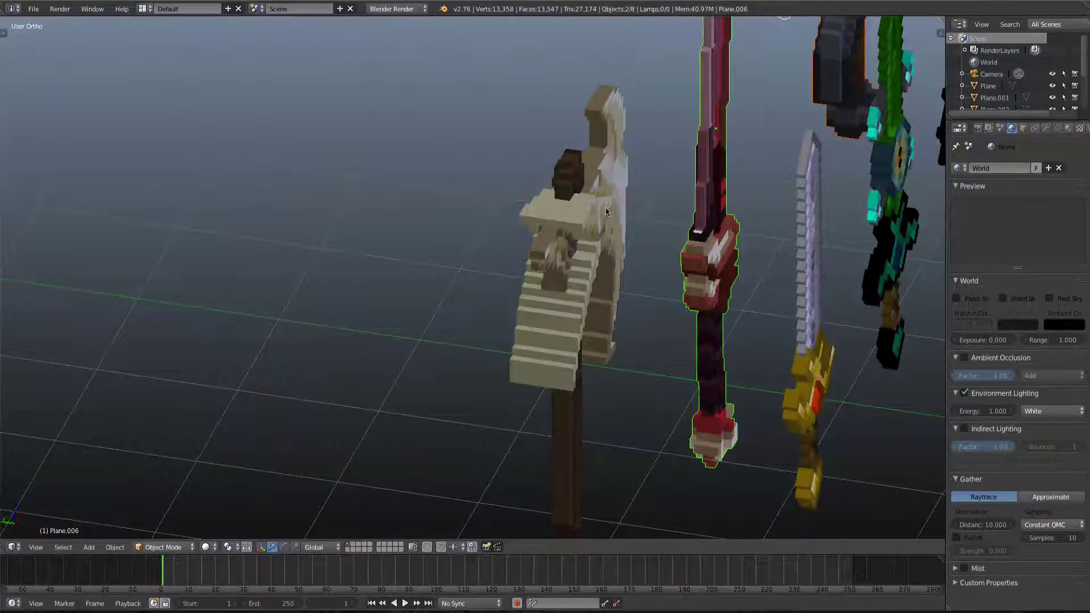
middle_click_drag(601, 223, 755, 224)
middle_click_drag(650, 35, 659, 375, "shift")
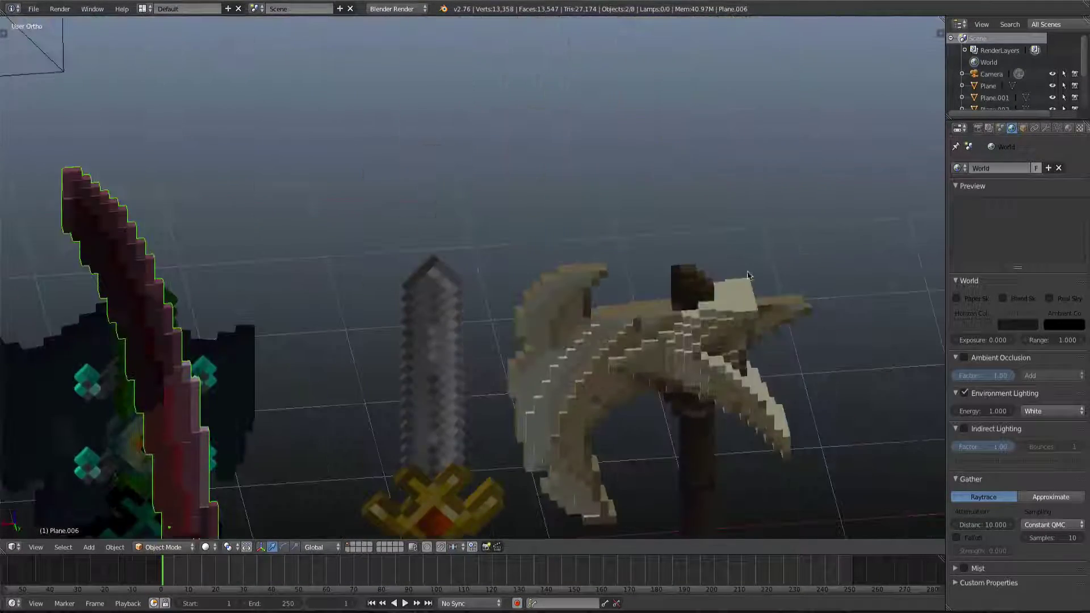
middle_click_drag(748, 276, 625, 235)
scroll(507, 125, "down", 2)
Step: Select the long red curved sword and inspect it from the side, the front and close up at its tip
right_click(570, 180)
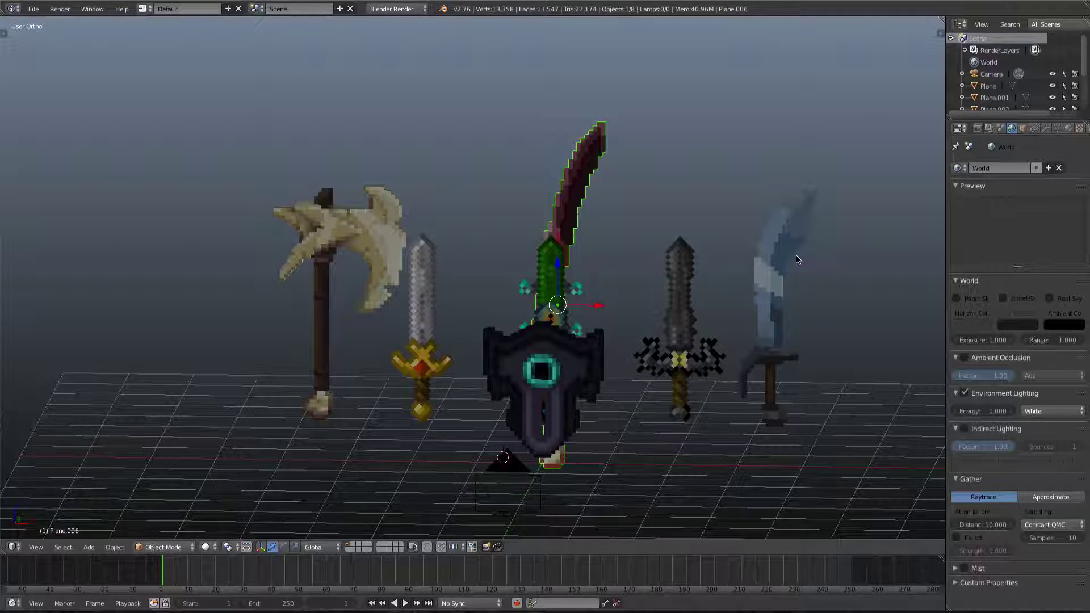
middle_click_drag(798, 260, 559, 175)
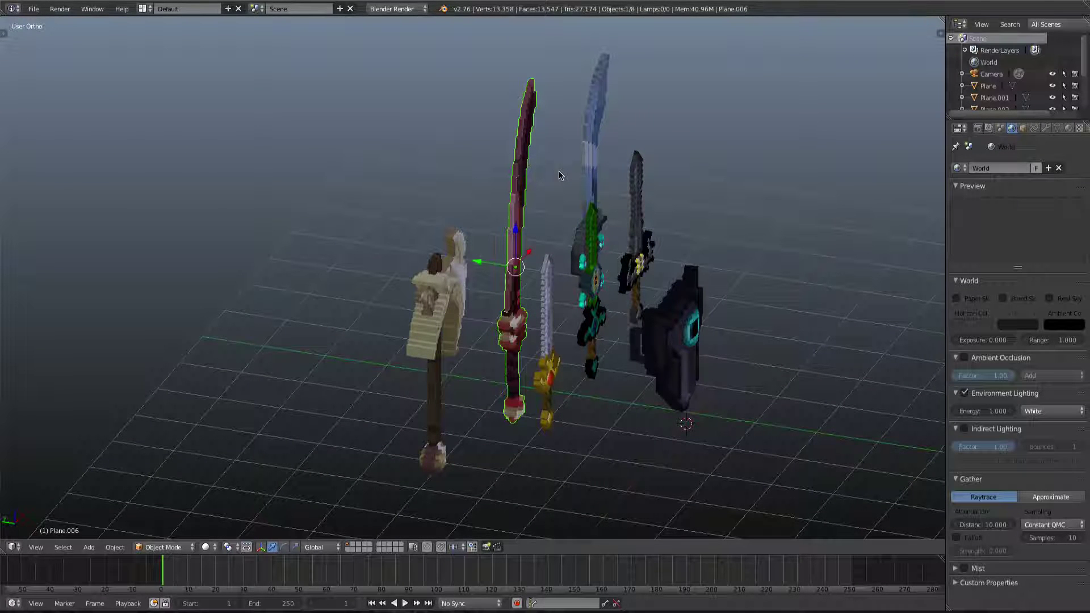
middle_click_drag(558, 175, 538, 277)
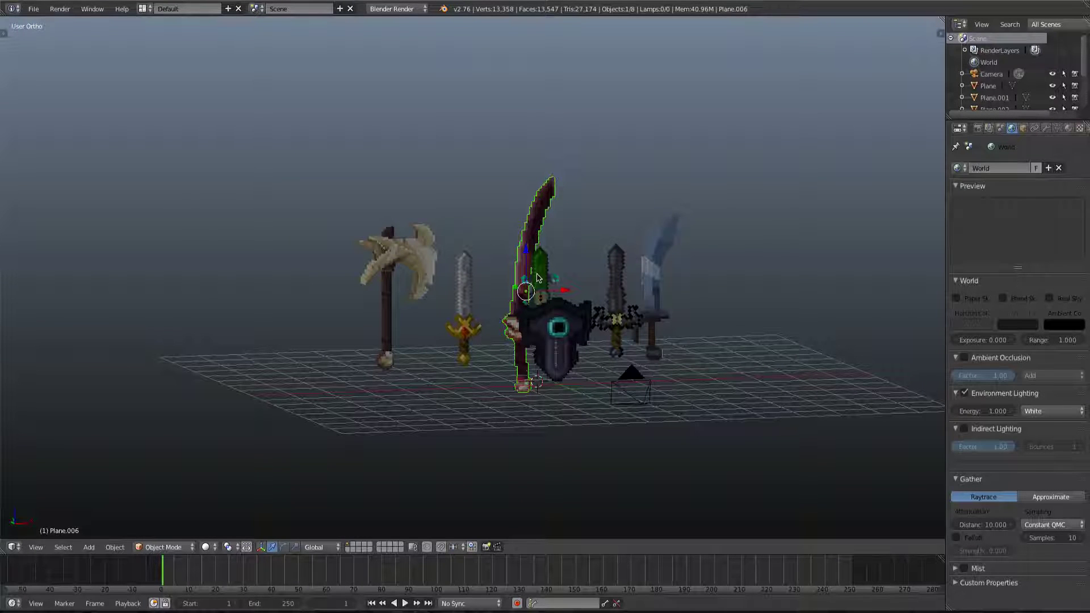
middle_click_drag(294, 355, 401, 254)
scroll(470, 208, "up", 11)
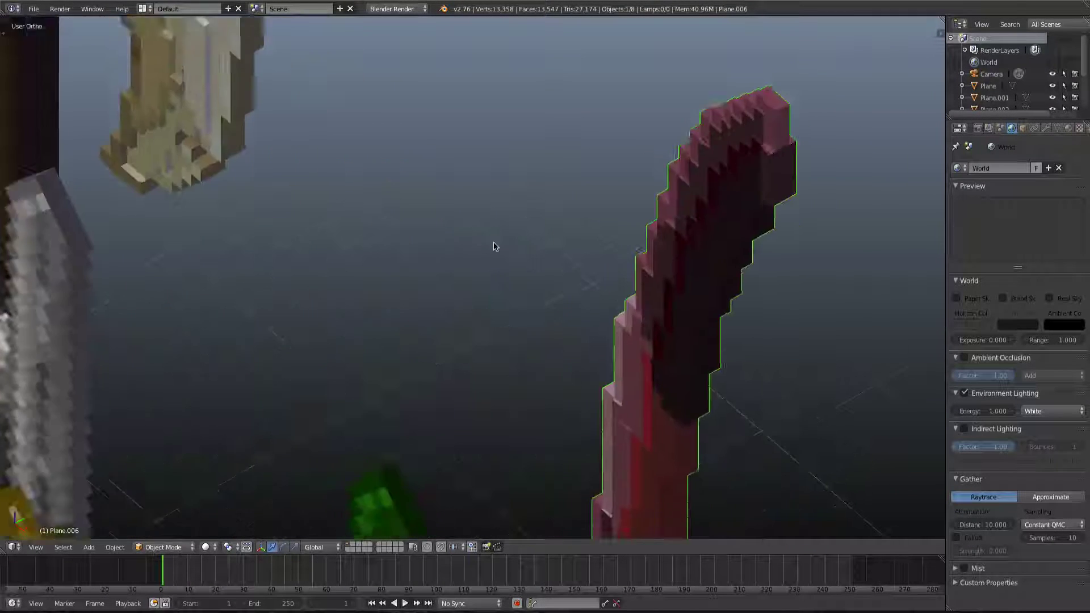
scroll(494, 246, "down", 8)
middle_click_drag(652, 451, 402, 128, "shift")
Step: Select the bone axe and view it from above and from the front beside the other weapons
right_click(258, 146)
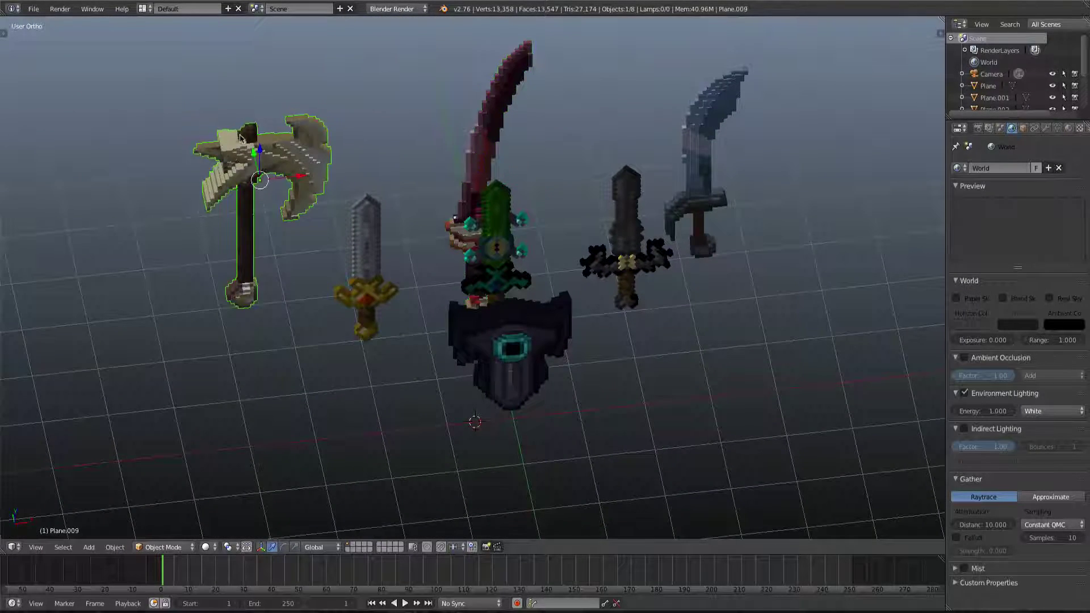
middle_click_drag(269, 137, 295, 141)
middle_click_drag(252, 84, 662, 151)
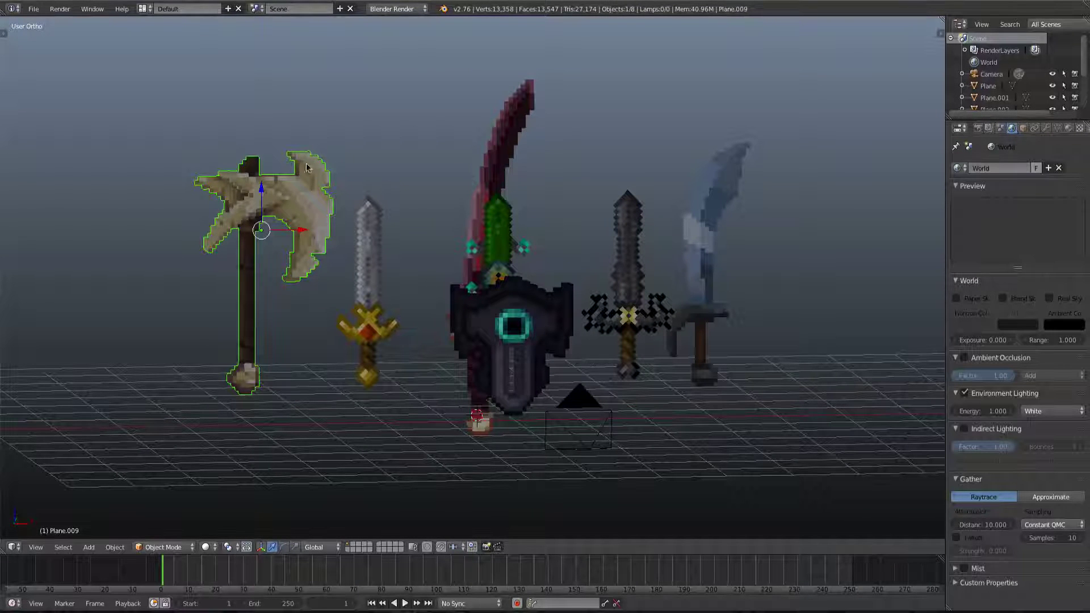
middle_click_drag(250, 180, 488, 257)
Step: Select the dark shield and inspect its placement relative to the weapons from the side and front
right_click(477, 327)
middle_click_drag(477, 326, 520, 297)
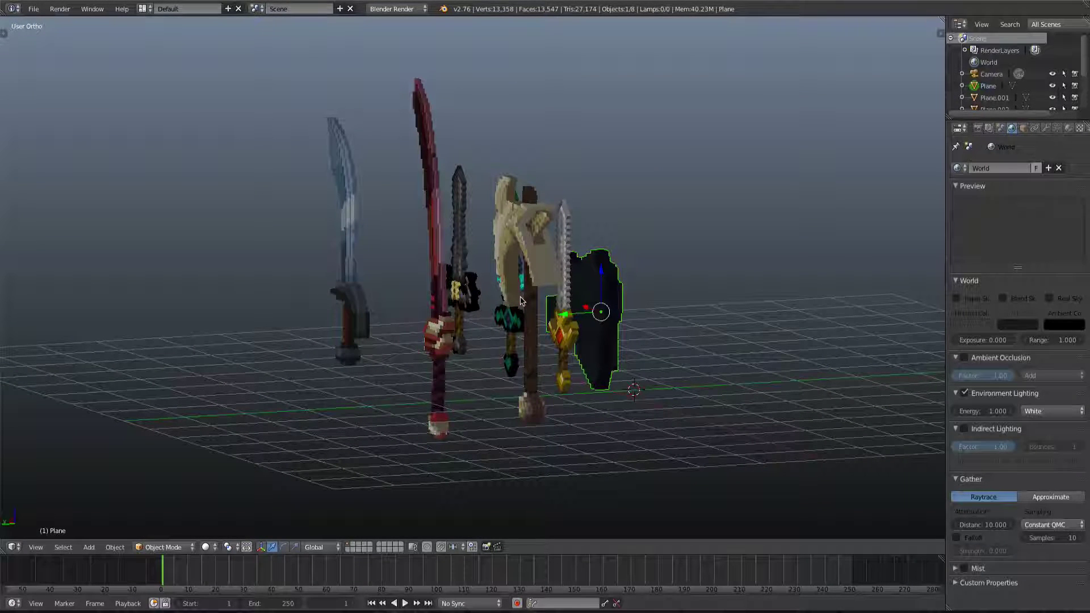
middle_click_drag(429, 273, 635, 191)
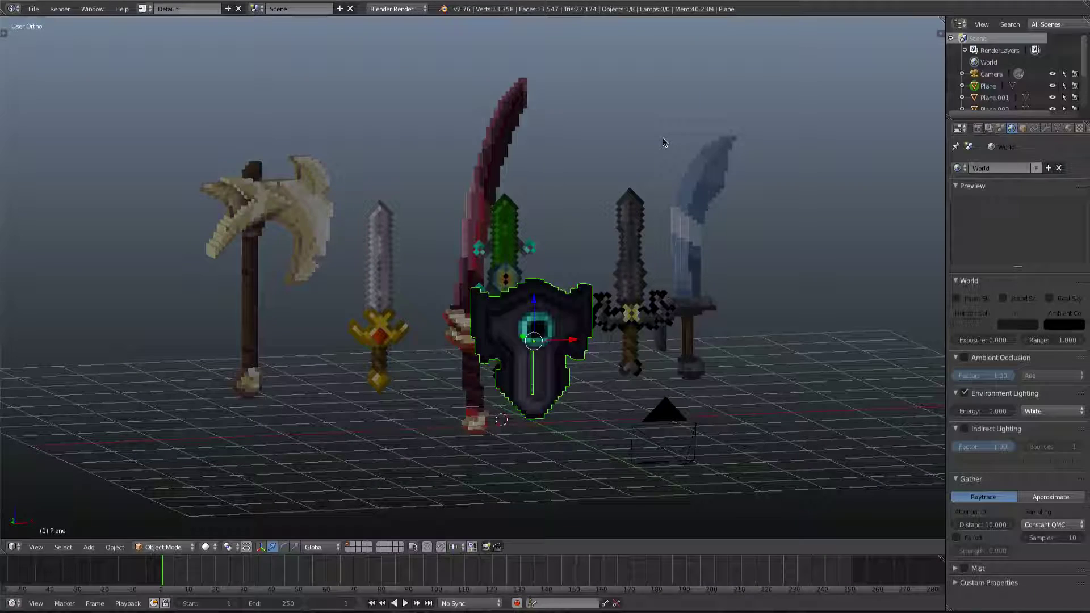
middle_click_drag(664, 142, 507, 226)
scroll(556, 273, "down", 10)
scroll(577, 259, "up", 8)
scroll(517, 225, "up", 3)
scroll(516, 224, "down", 5)
scroll(507, 226, "up", 5)
scroll(448, 196, "down", 3)
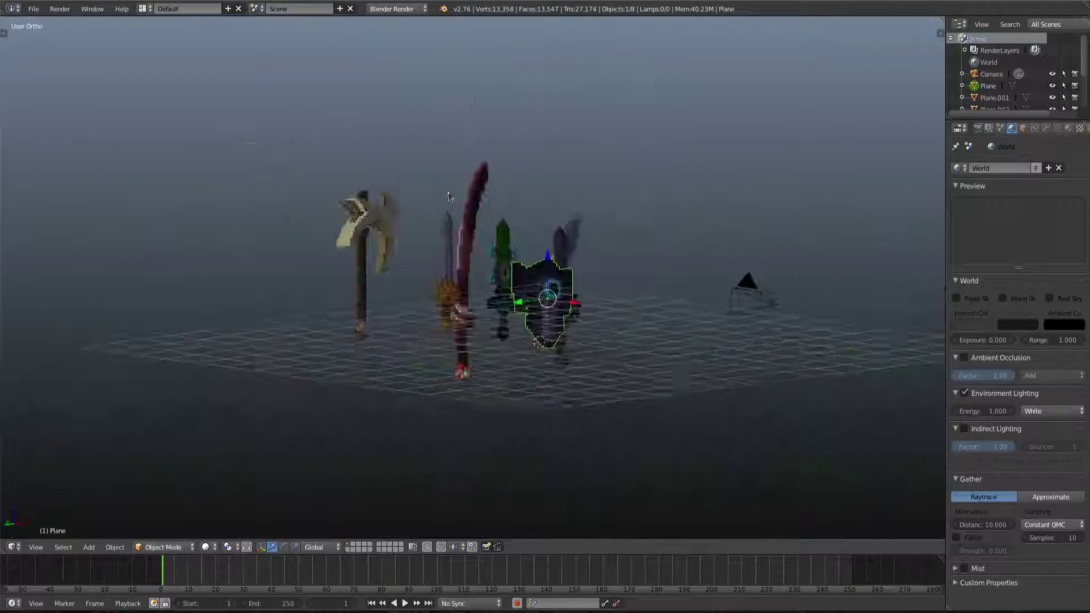
middle_click_drag(411, 244, 384, 228)
middle_click_drag(585, 242, 453, 181)
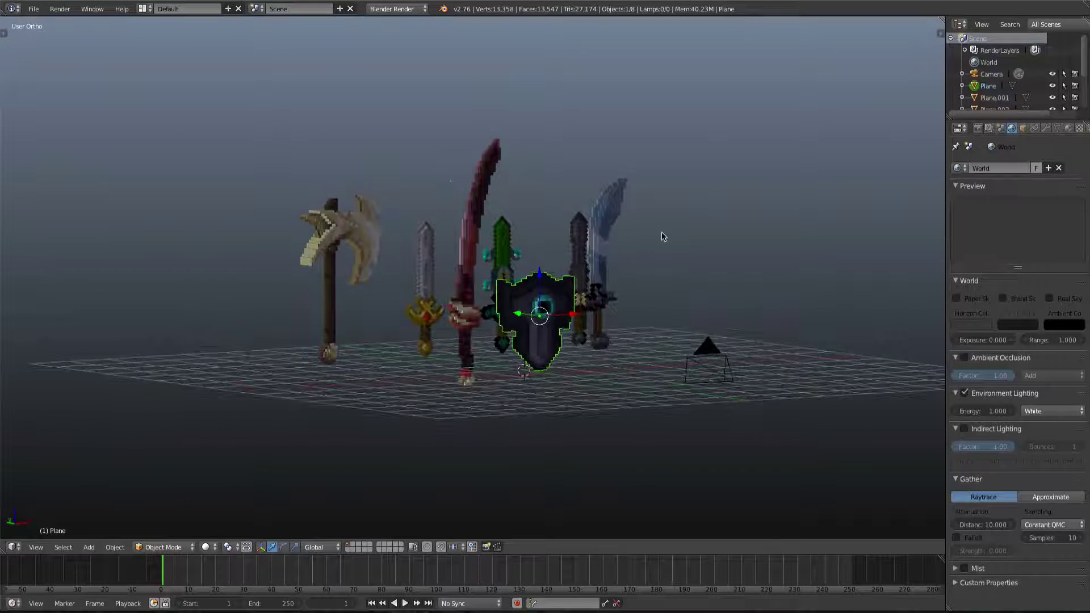